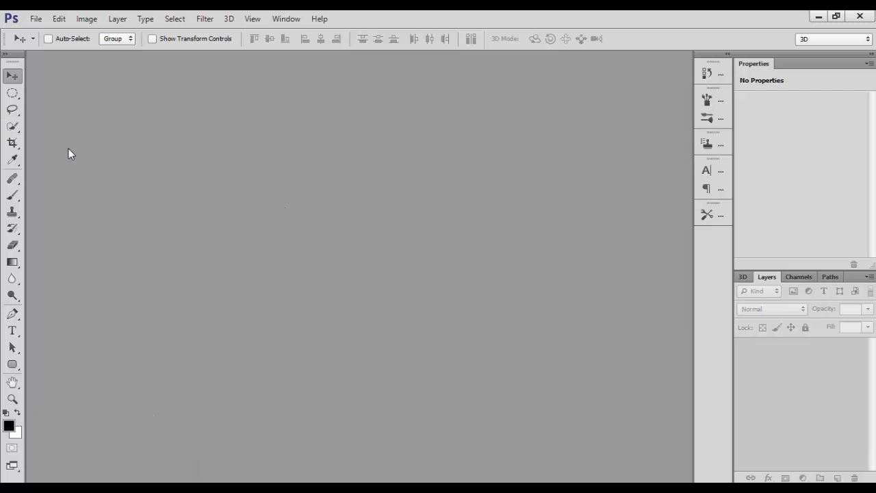
# Step: Open the image craig-whitehead-256284 from the images folder
pyautogui.hotkey('ctrl', 'o')
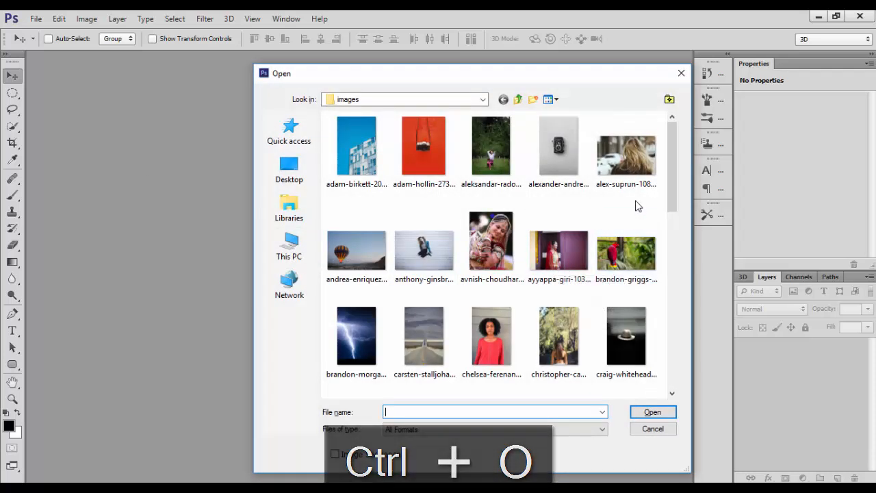
pyautogui.click(619, 347)
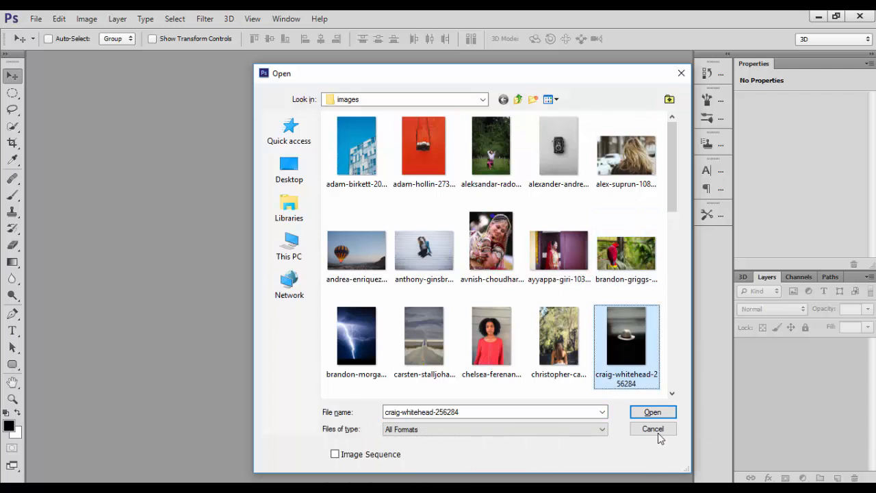
pyautogui.press('Return')
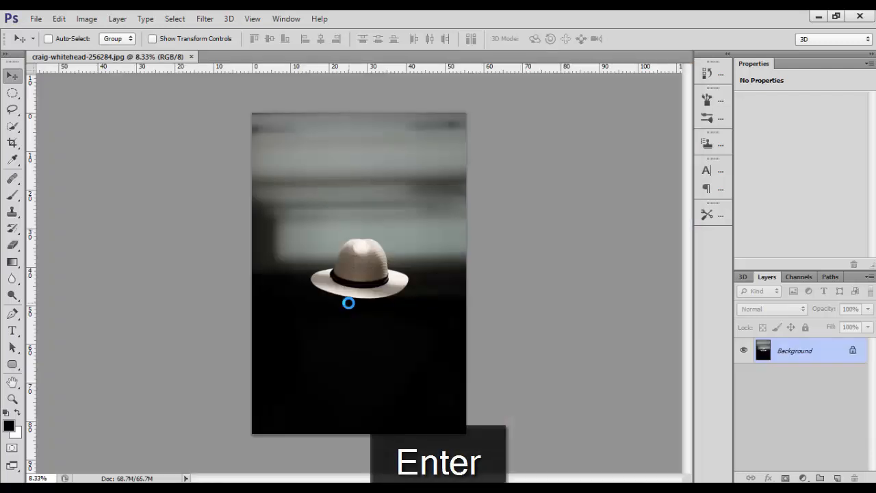
# Step: Select the hat's crown with the Quick Selection tool, leaving the dark band out of the selection
pyautogui.press('z')
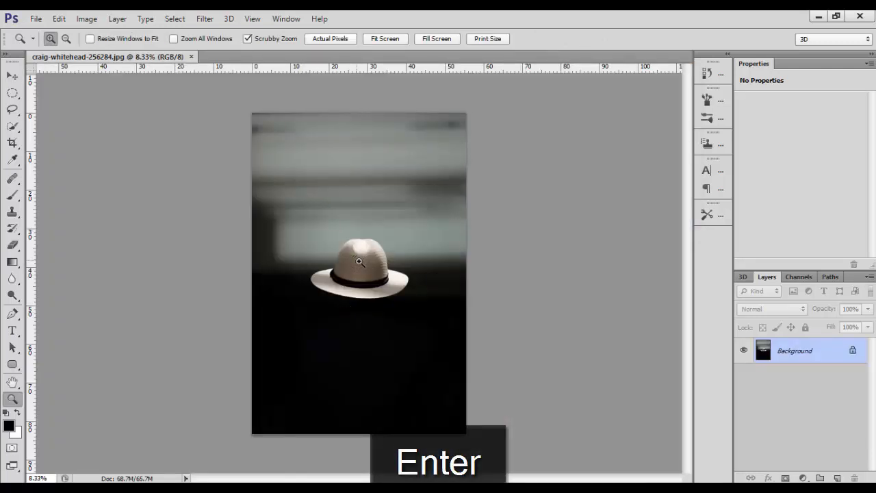
pyautogui.moveTo(361, 262); pyautogui.dragTo(425, 325)
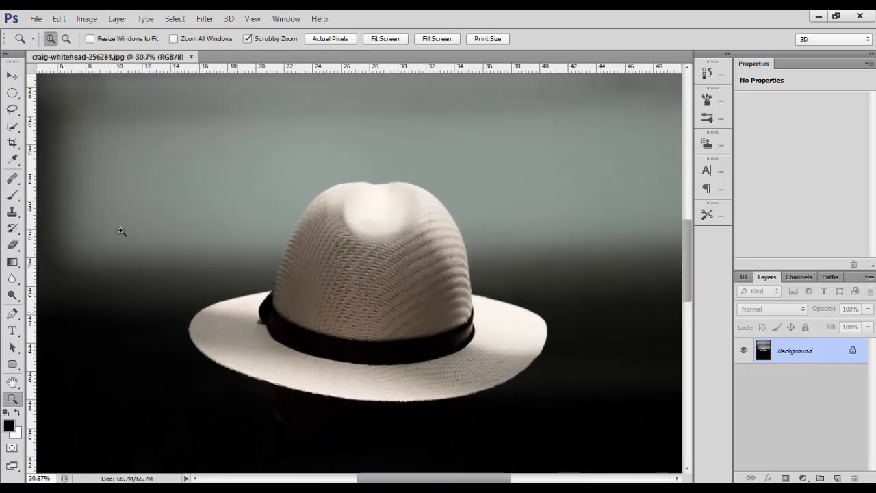
pyautogui.click(20, 125)
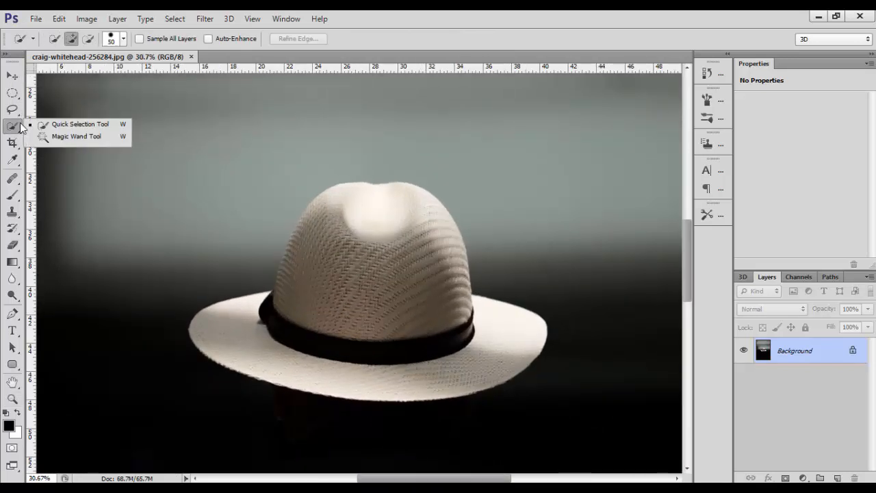
pyautogui.click(86, 124)
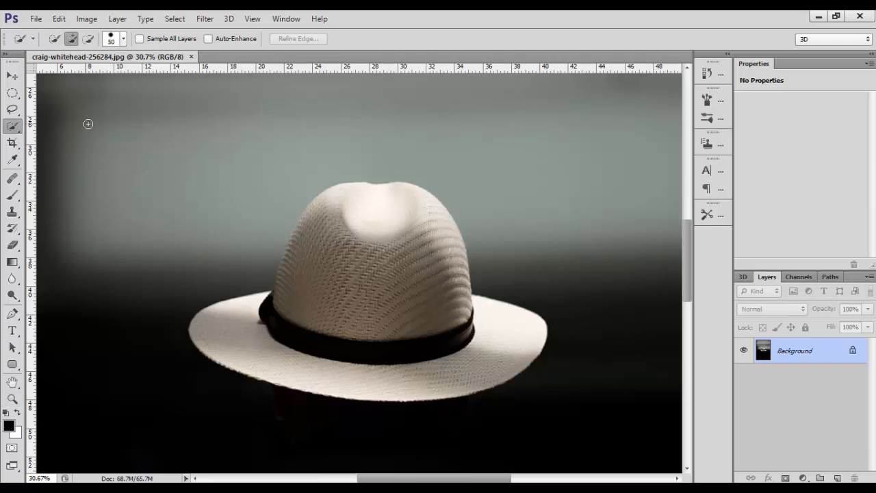
pyautogui.moveTo(362, 269)
pyautogui.mouseDown()
pyautogui.moveTo(406, 264)
pyautogui.moveTo(383, 236)
pyautogui.moveTo(321, 271)
pyautogui.moveTo(326, 308)
pyautogui.moveTo(349, 307)
pyautogui.moveTo(337, 320)
pyautogui.mouseUp()
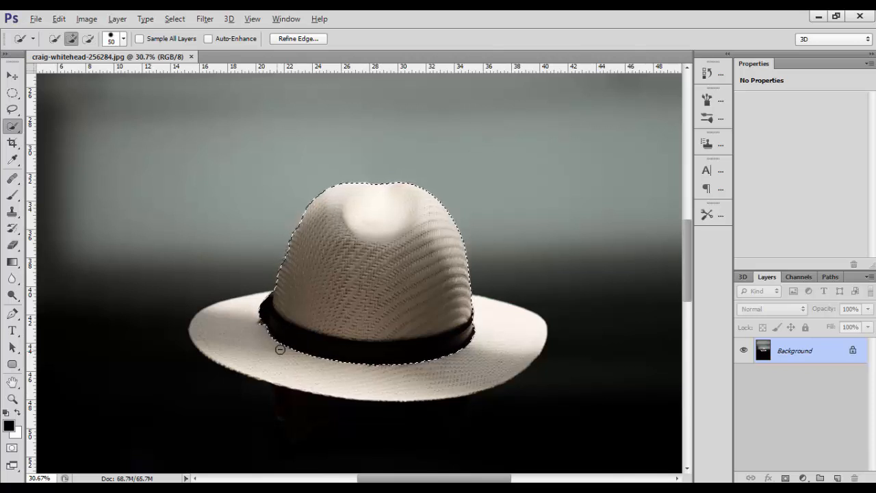
pyautogui.moveTo(254, 323)
pyautogui.mouseDown()
pyautogui.moveTo(311, 357)
pyautogui.moveTo(349, 363)
pyautogui.mouseUp()
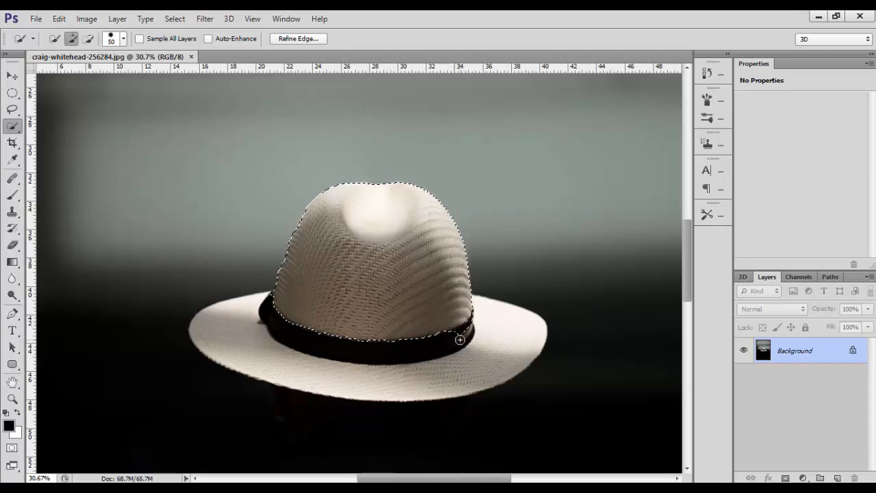
pyautogui.hotkey('ctrl', 'z')
# Step: In Refine Edge, set the output to New Layer with Layer Mask, enable Smart Radius and set the feather to 2.2 px
pyautogui.click(290, 39)
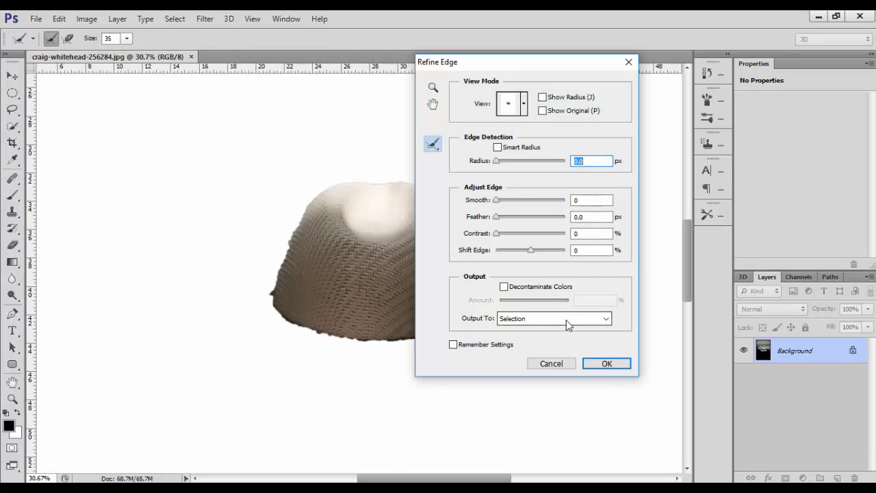
pyautogui.click(527, 326)
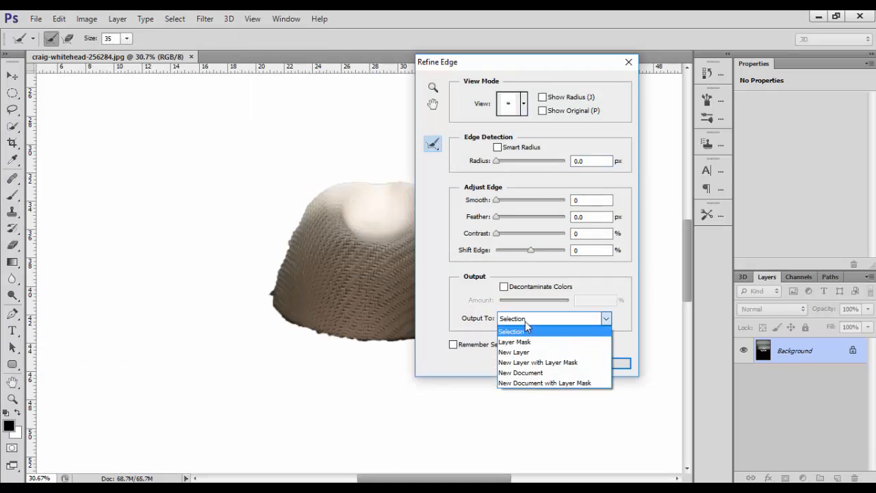
pyautogui.click(543, 361)
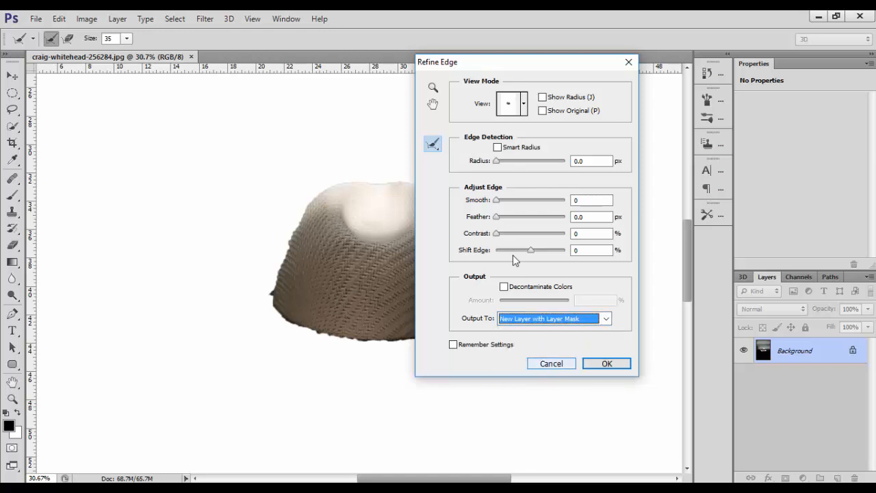
pyautogui.click(499, 149)
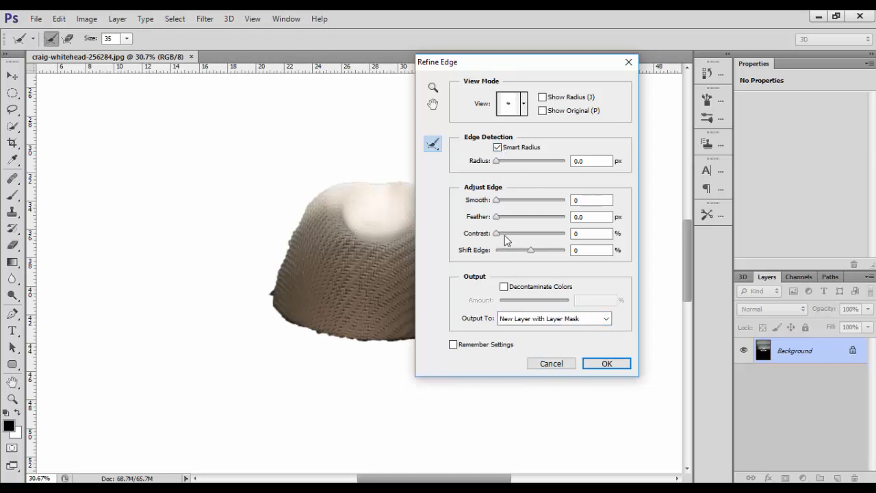
pyautogui.moveTo(499, 216); pyautogui.dragTo(505, 216)
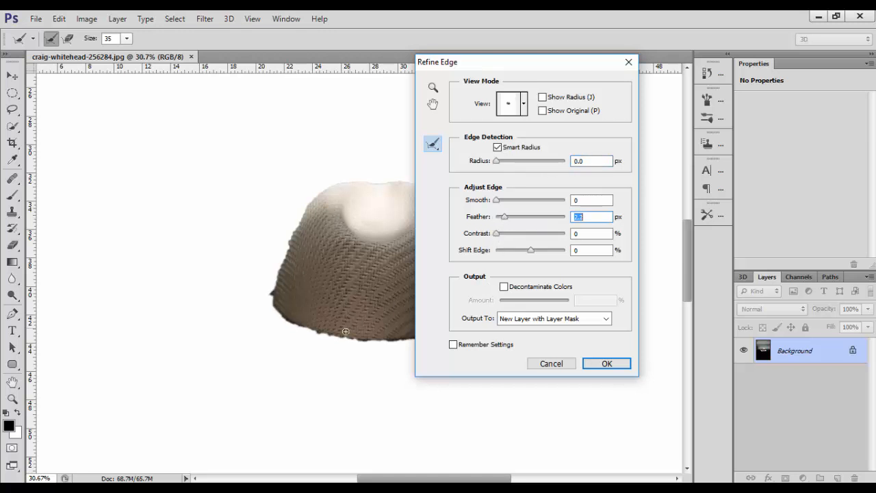
# Step: Refine the crown's side and lower edges with brush strokes, smooth 9 and contrast 12%, and apply the refinement
pyautogui.moveTo(317, 336)
pyautogui.mouseDown()
pyautogui.moveTo(272, 321)
pyautogui.moveTo(270, 284)
pyautogui.moveTo(264, 316)
pyautogui.moveTo(270, 295)
pyautogui.mouseUp()
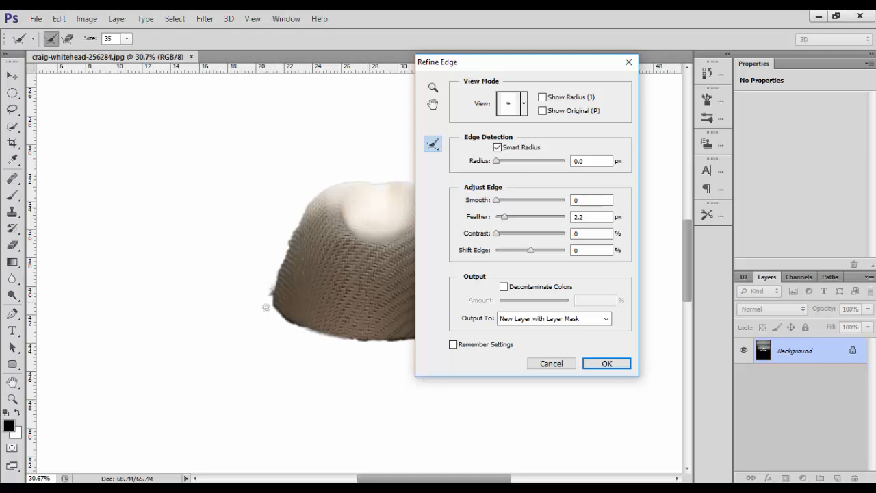
pyautogui.click(500, 201)
pyautogui.moveTo(503, 202); pyautogui.dragTo(505, 202)
pyautogui.moveTo(293, 238); pyautogui.dragTo(275, 283)
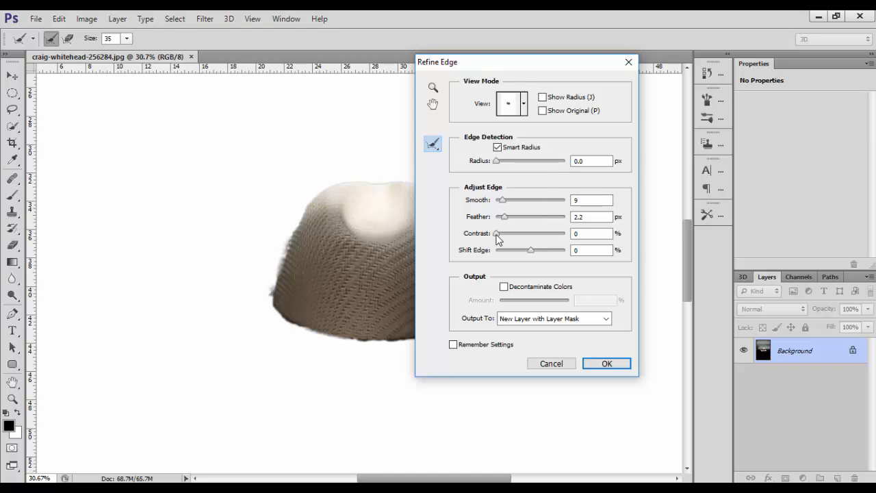
pyautogui.moveTo(497, 235); pyautogui.dragTo(506, 234)
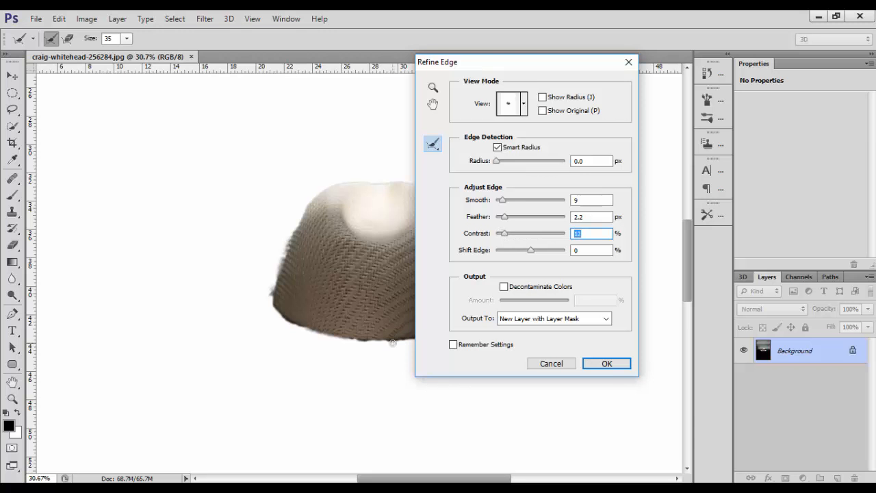
pyautogui.moveTo(392, 343); pyautogui.dragTo(379, 345)
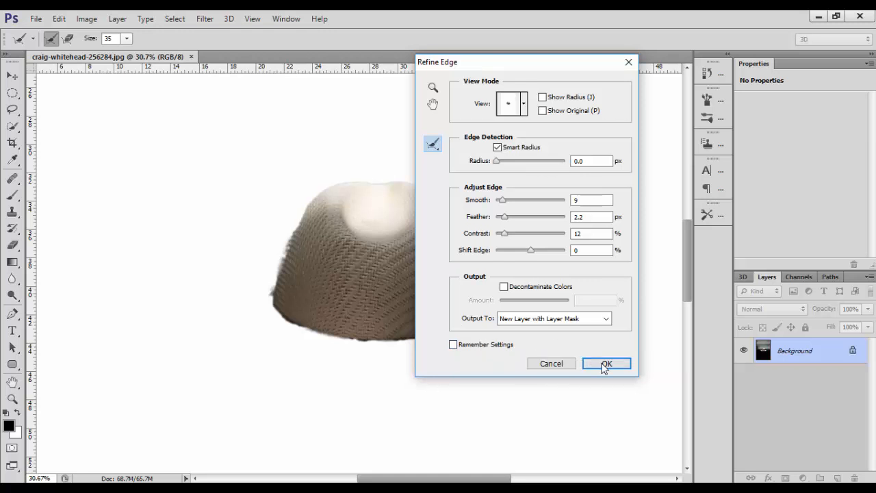
pyautogui.click(606, 363)
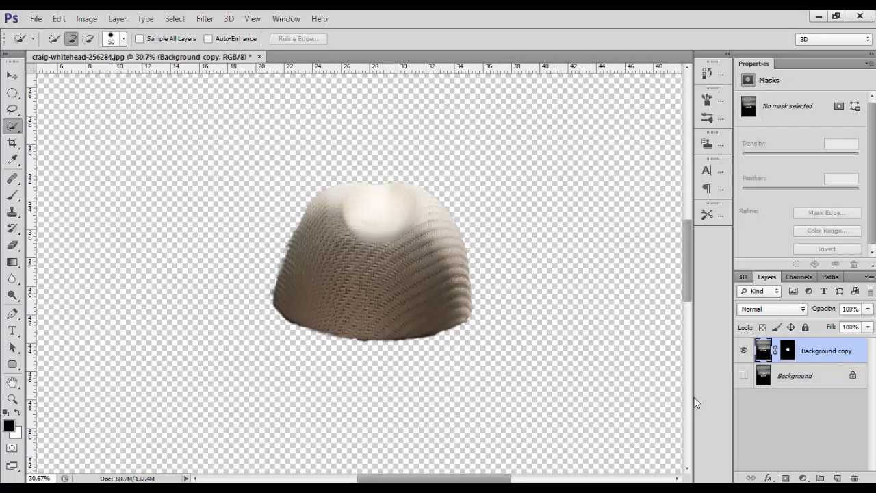
# Step: Show the cutout's layer mask on its own and set its feather to 3.7 px
pyautogui.keyDown('alt'); pyautogui.click(788, 351); pyautogui.keyUp('alt')
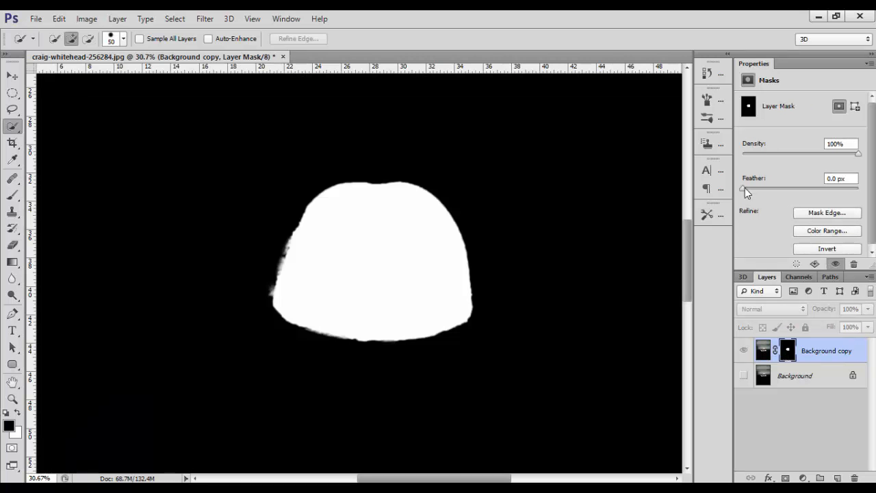
pyautogui.moveTo(744, 188); pyautogui.dragTo(752, 188)
pyautogui.moveTo(752, 189)
pyautogui.mouseDown()
pyautogui.moveTo(820, 203)
pyautogui.moveTo(765, 189)
pyautogui.mouseUp()
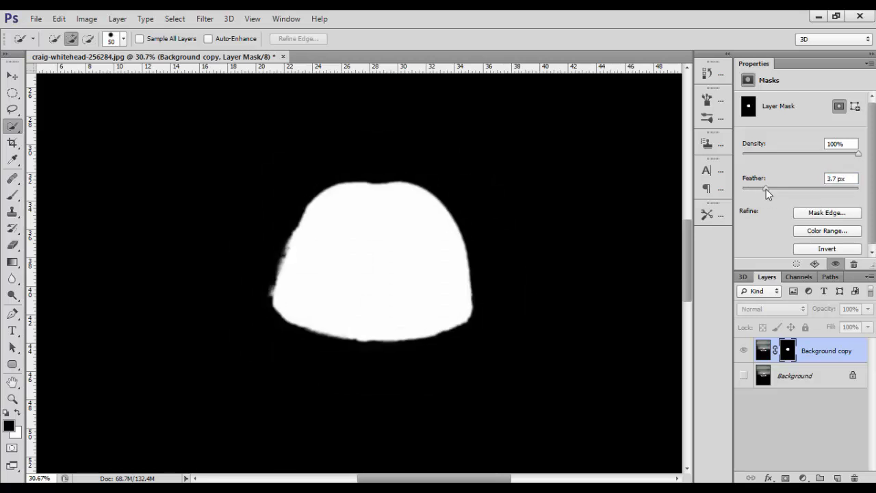
# Step: Compare the cutout with its mask-only view and with the layer mask temporarily disabled
pyautogui.keyDown('alt'); pyautogui.click(787, 351); pyautogui.keyUp('alt')
pyautogui.keyDown('alt'); pyautogui.click(786, 351); pyautogui.keyUp('alt')
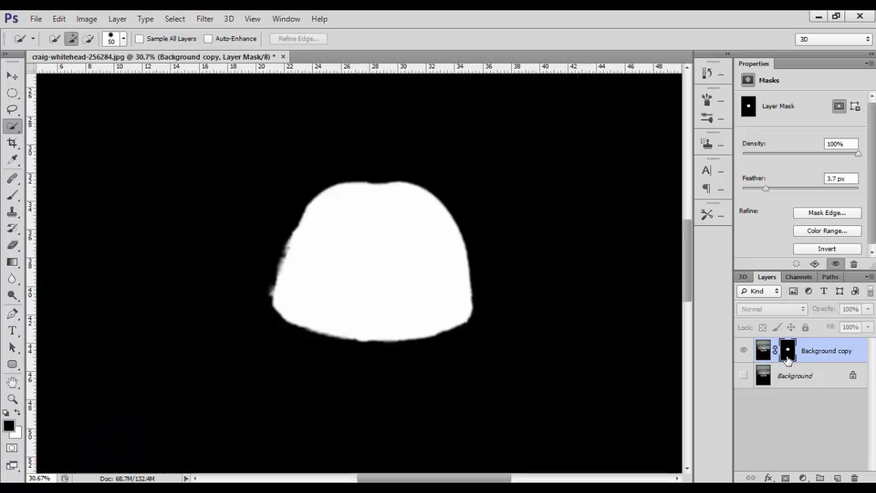
pyautogui.keyDown('alt'); pyautogui.click(786, 356); pyautogui.keyUp('alt')
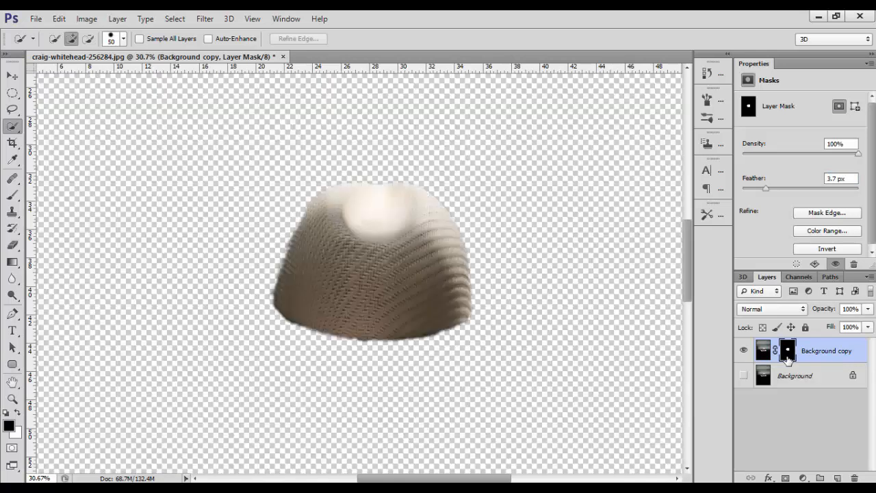
pyautogui.keyDown('shift'); pyautogui.click(786, 353); pyautogui.keyUp('shift')
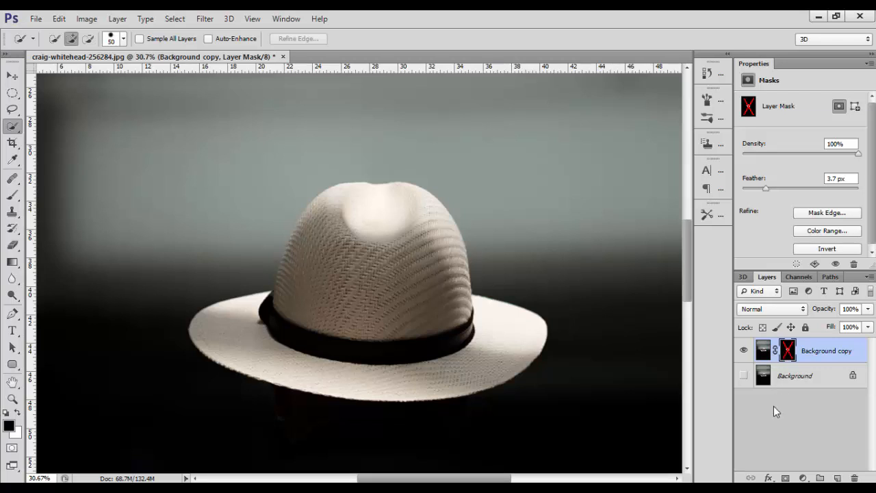
pyautogui.keyDown('shift'); pyautogui.click(788, 352); pyautogui.keyUp('shift')
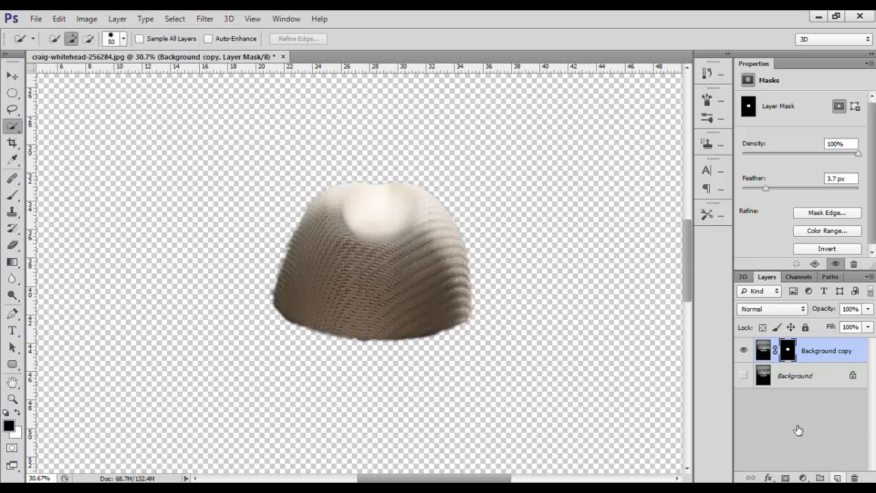
# Step: Make the Background layer visible and convert it into a regular layer with the default settings
pyautogui.click(745, 376)
pyautogui.doubleClick(787, 383)
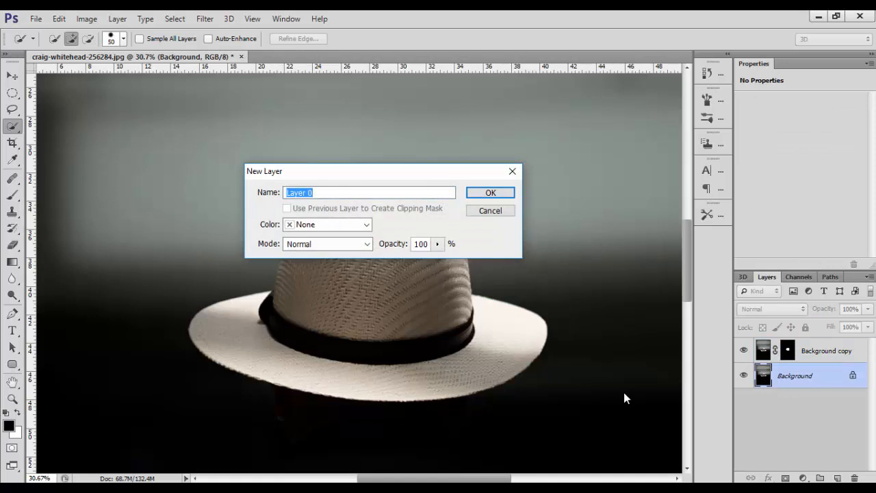
pyautogui.press('Return')
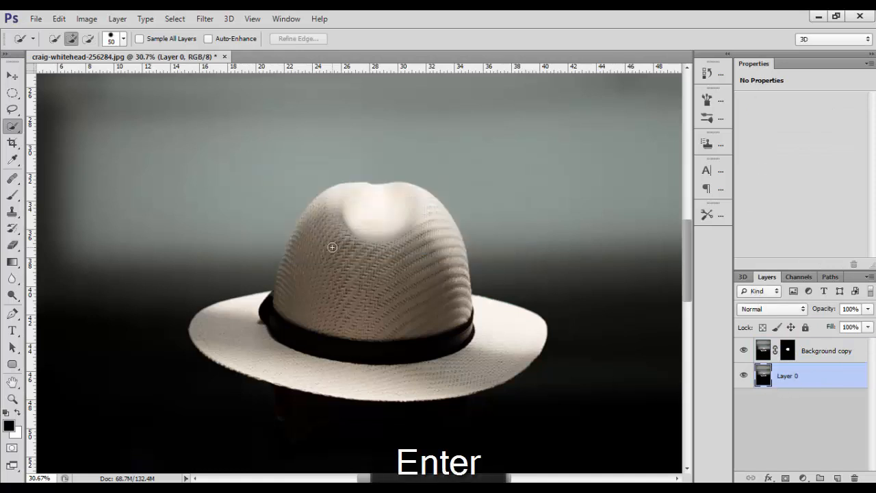
# Step: Try to select single areas of the hat's brim using the Magic Wand with tolerance 32
pyautogui.press('z')
pyautogui.moveTo(325, 261); pyautogui.dragTo(301, 219)
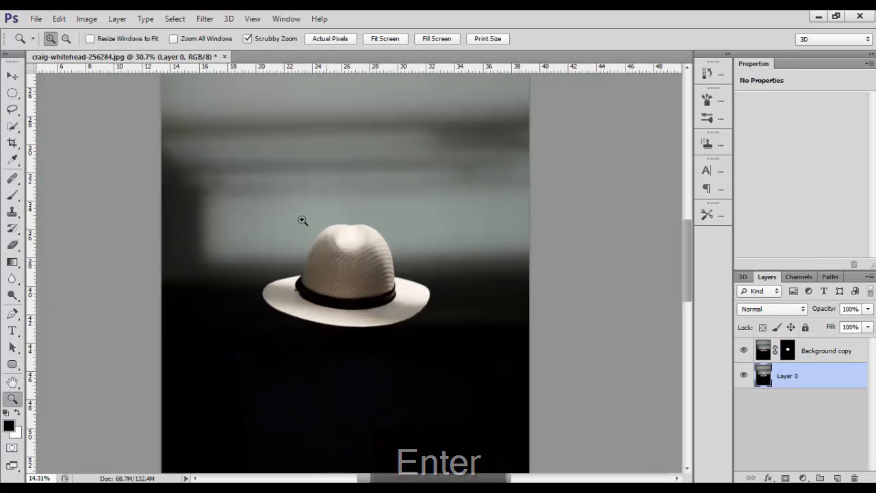
pyautogui.click(12, 125)
pyautogui.click(78, 134)
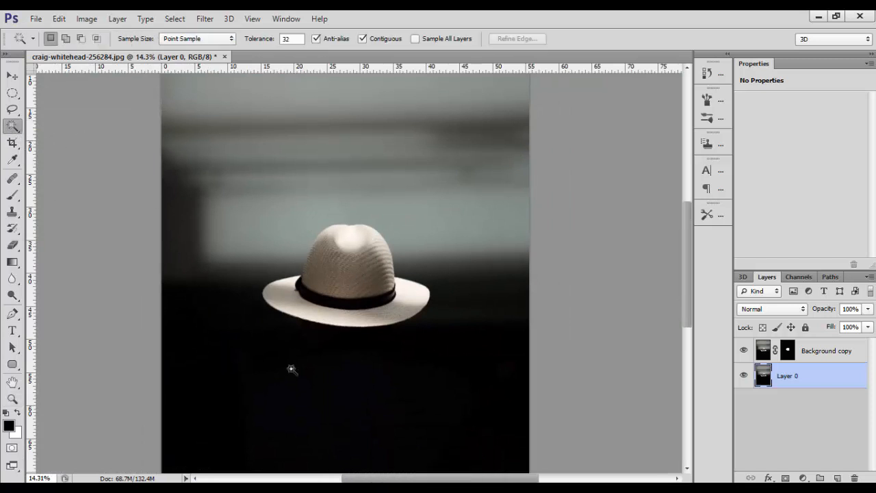
pyautogui.click(335, 316)
pyautogui.click(371, 316)
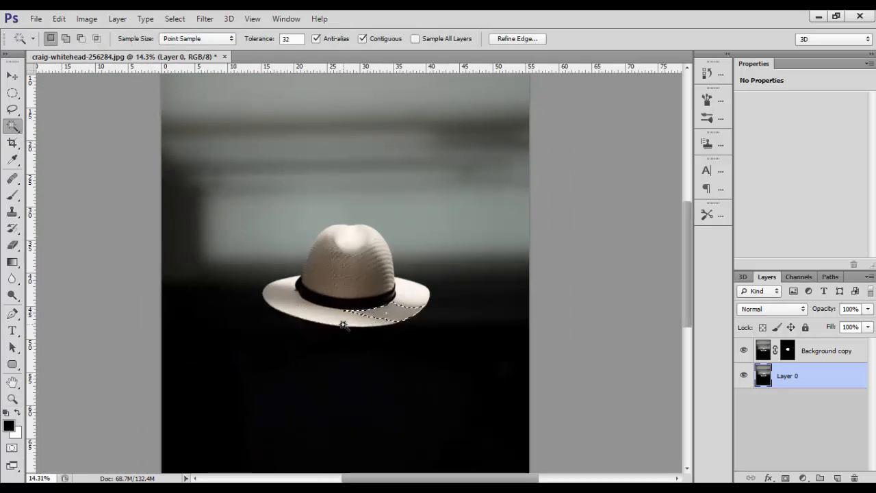
pyautogui.click(342, 323)
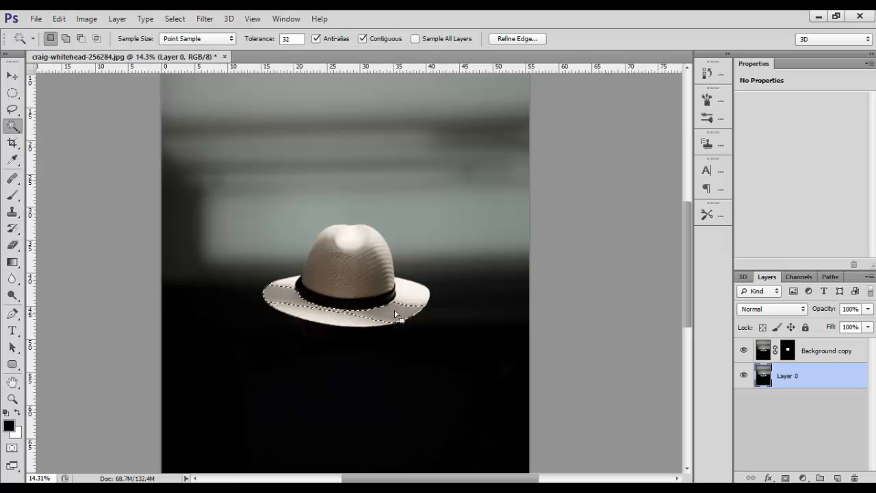
pyautogui.click(408, 295)
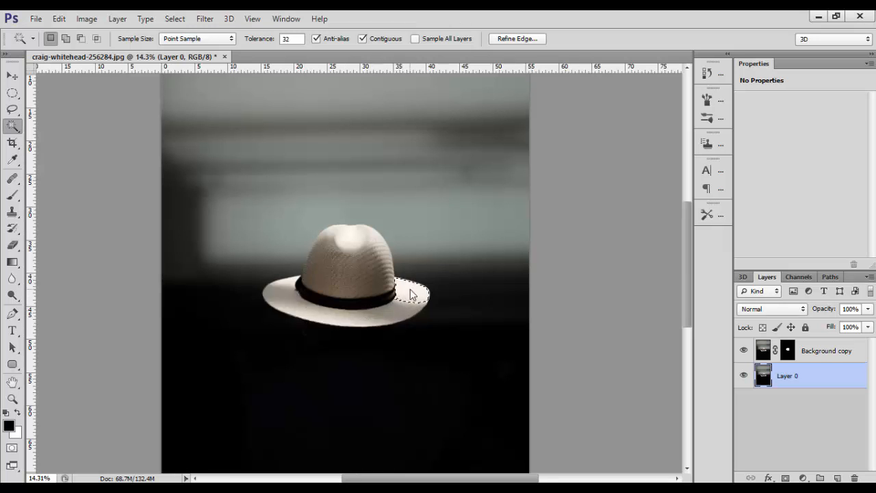
# Step: Add the front brim and the area beneath the hat to the Magic Wand selection, and deselect everything
pyautogui.keyDown('shift'); pyautogui.click(397, 316); pyautogui.keyUp('shift')
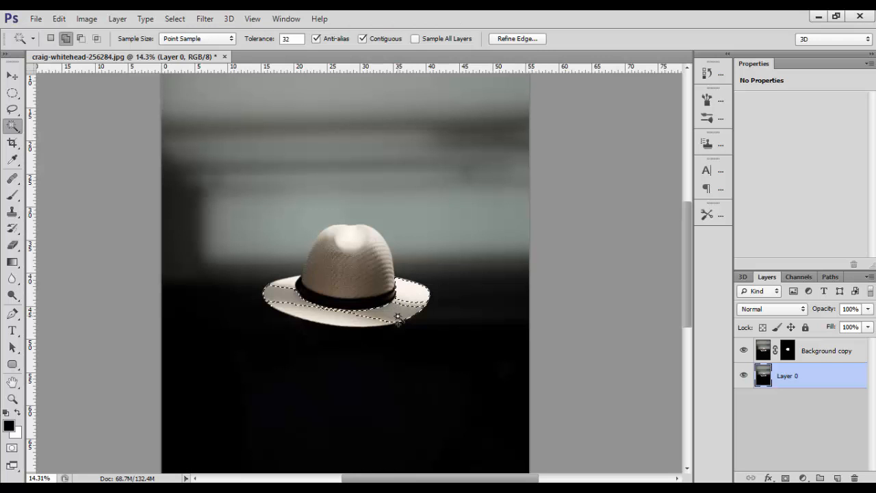
pyautogui.keyDown('shift'); pyautogui.click(339, 325); pyautogui.keyUp('shift')
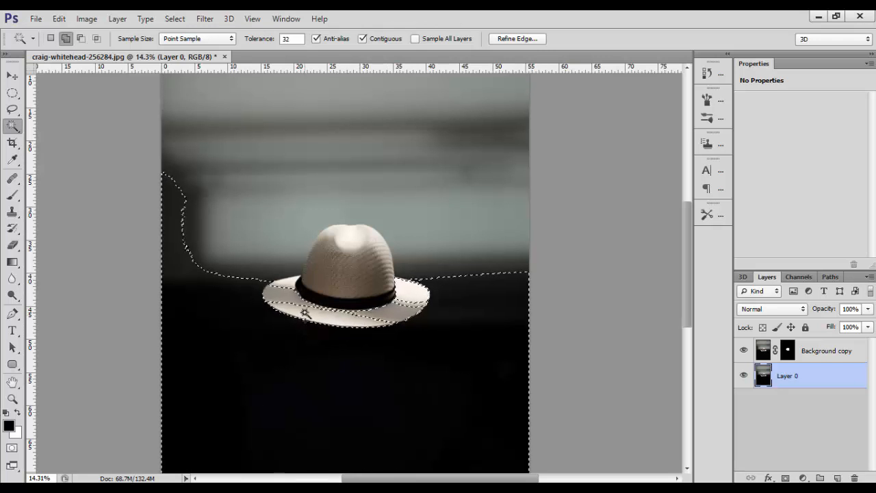
pyautogui.click(176, 19)
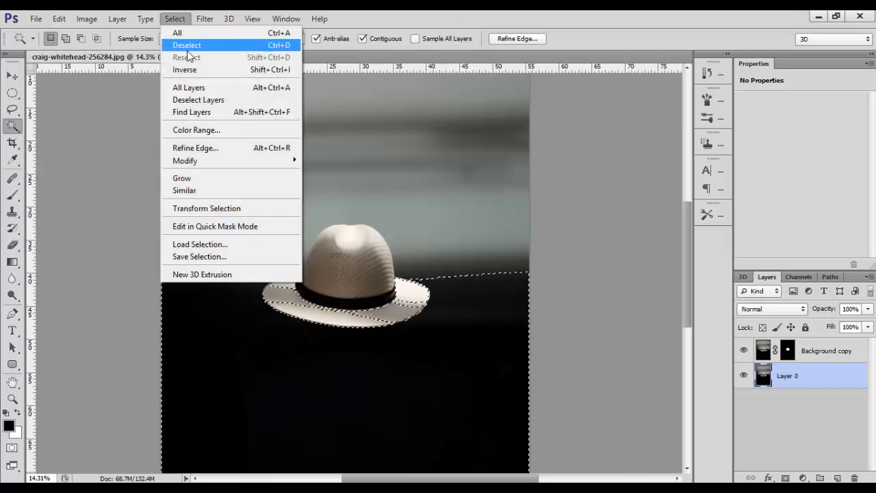
pyautogui.click(200, 45)
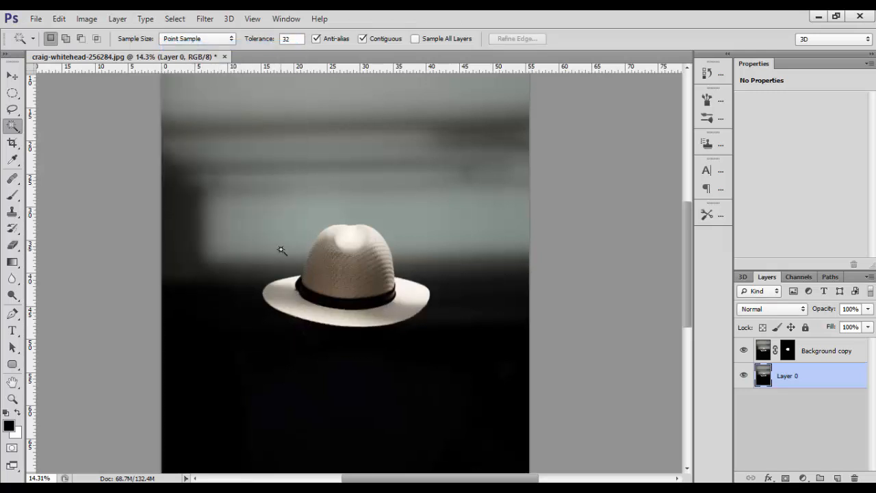
pyautogui.click(14, 76)
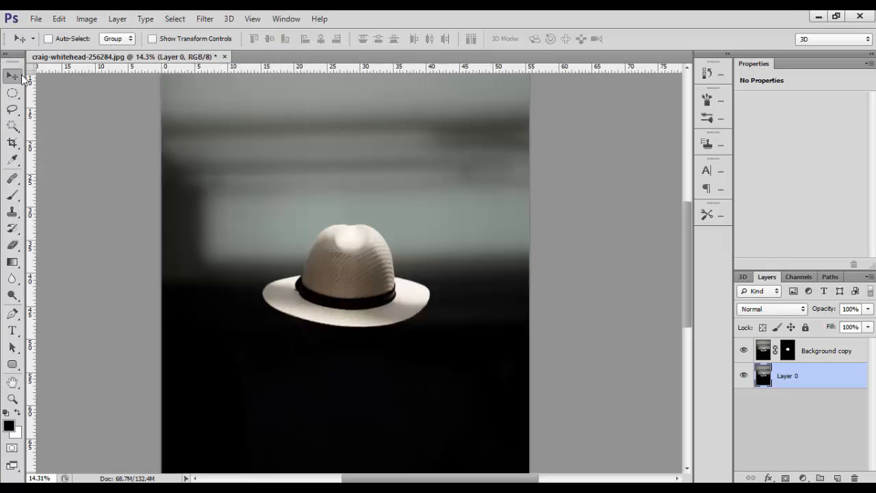